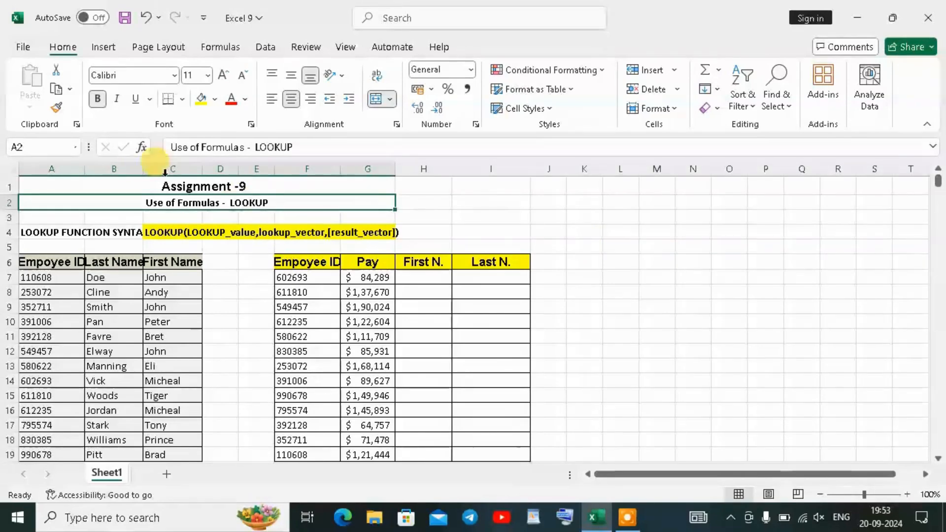
# - Widen columns A, B, C, F and H so the headers and the syntax label have more room
pyautogui.moveTo(143, 169); pyautogui.dragTo(164, 168)
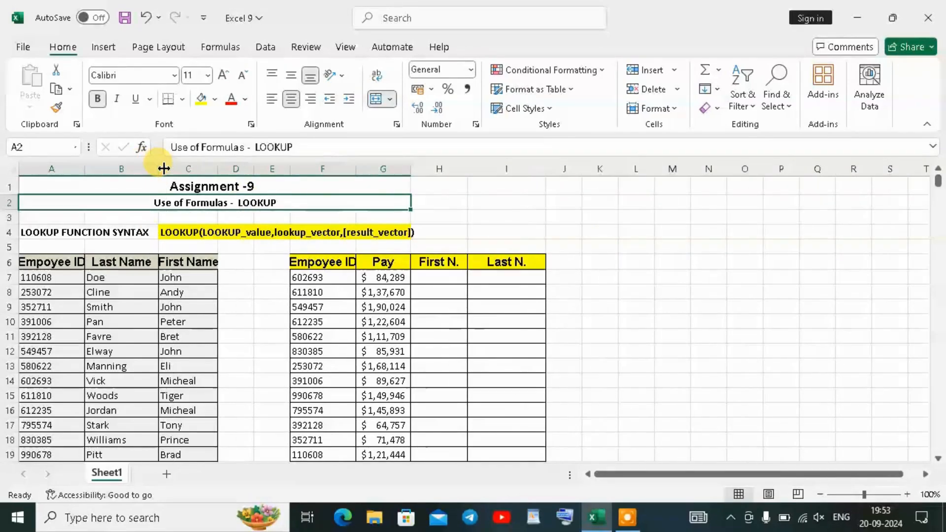
pyautogui.moveTo(86, 168); pyautogui.dragTo(110, 168)
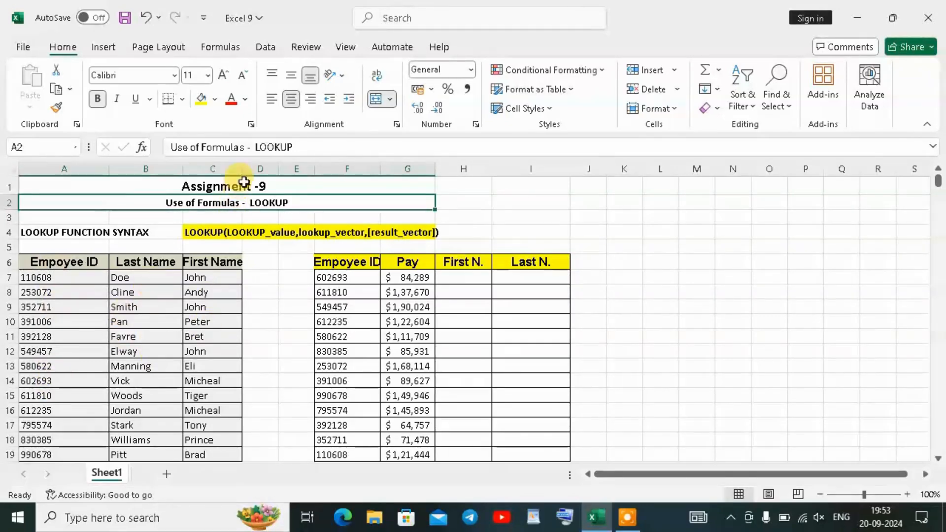
pyautogui.moveTo(242, 169); pyautogui.dragTo(262, 167)
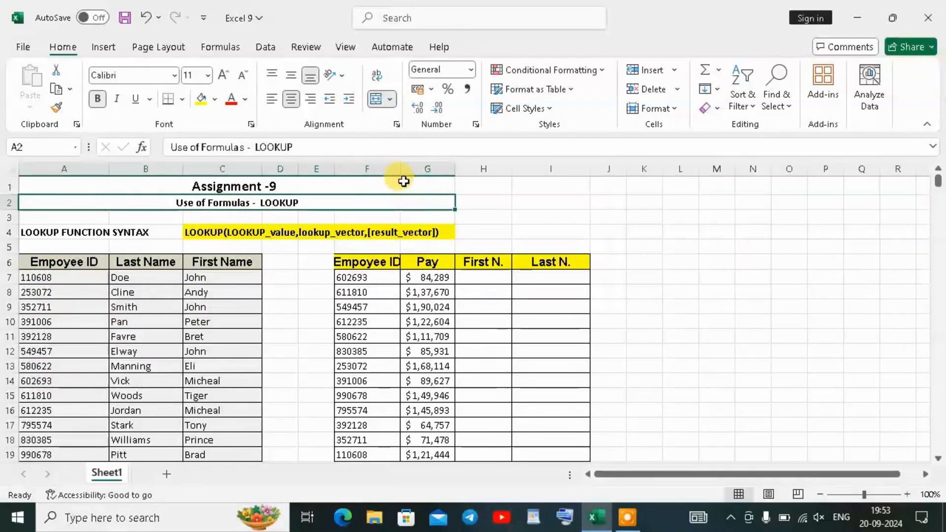
pyautogui.moveTo(400, 169); pyautogui.dragTo(419, 169)
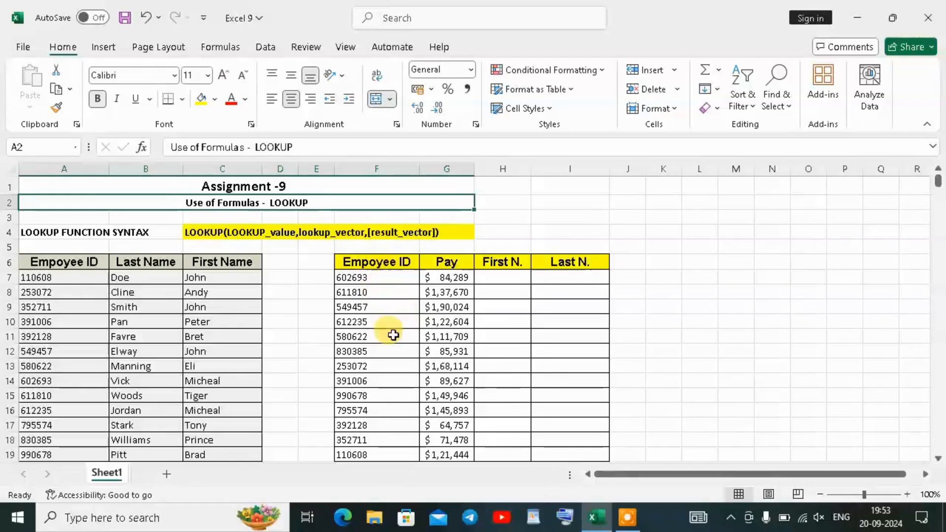
pyautogui.click(499, 278)
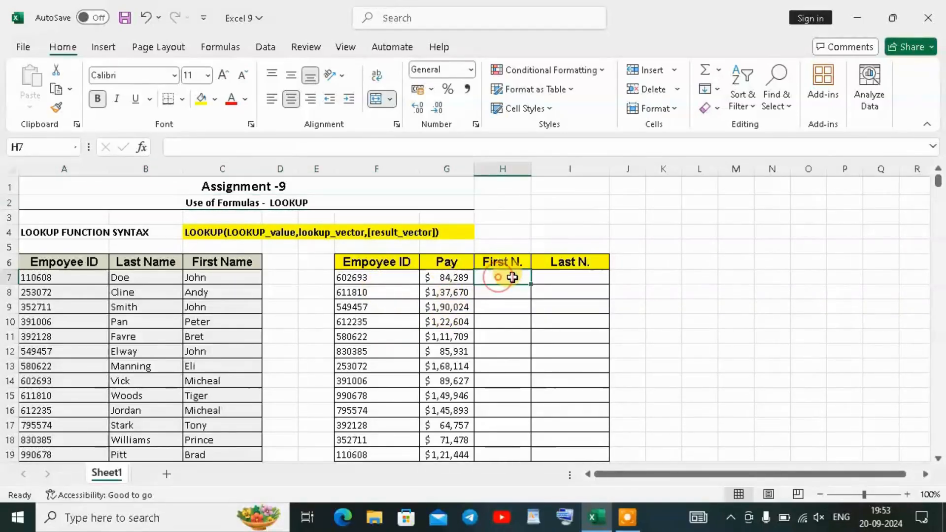
pyautogui.click(559, 274)
pyautogui.click(512, 276)
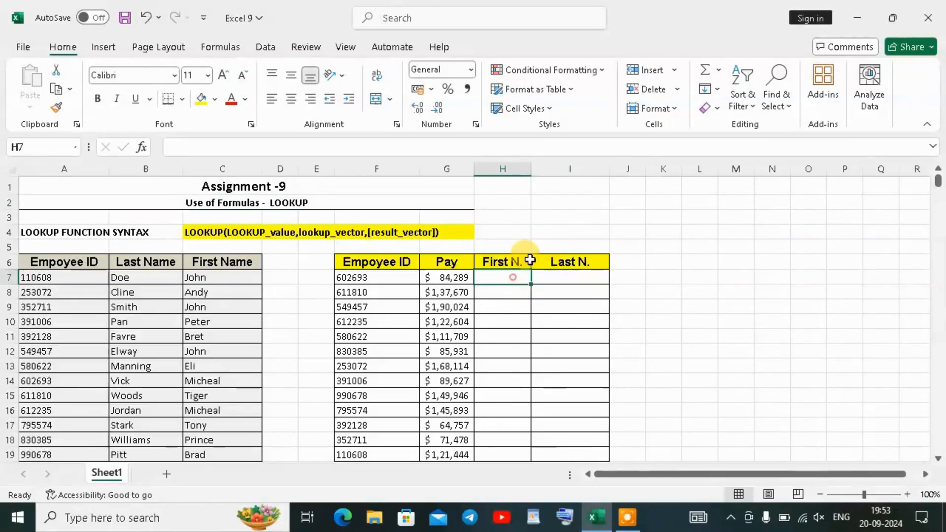
pyautogui.moveTo(529, 171); pyautogui.dragTo(543, 169)
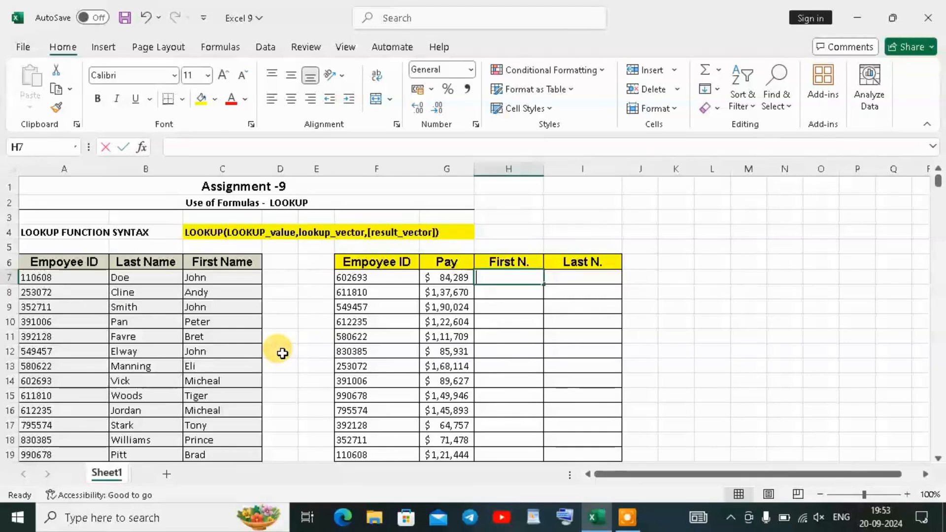
# - Enter the formula =LOOKUP(F7,A7:A19,C7:C19) in cell H7 to fetch the first name for the employee ID
pyautogui.write('=')
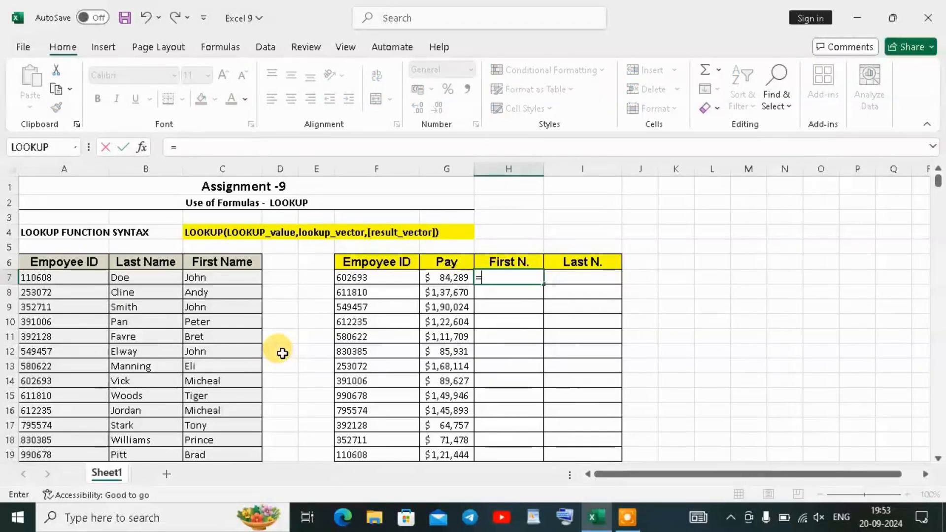
pyautogui.write('LO')
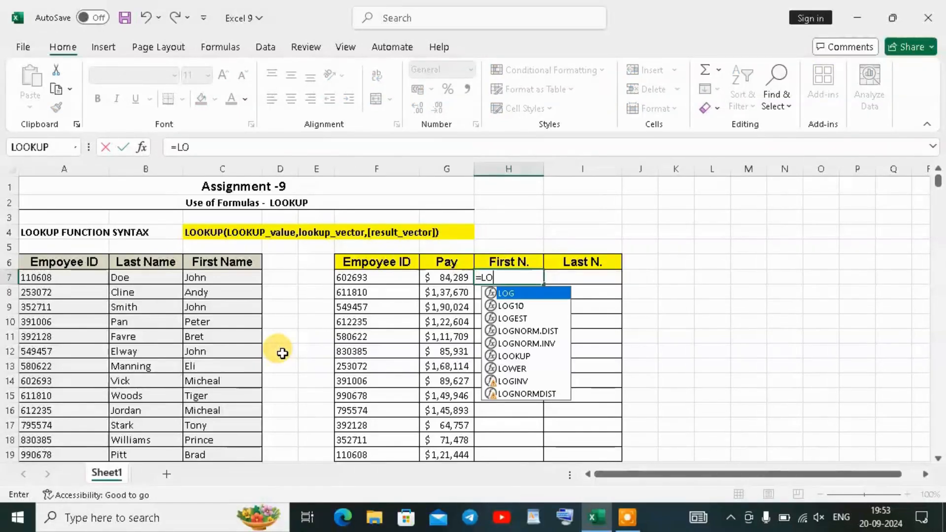
pyautogui.write('O')
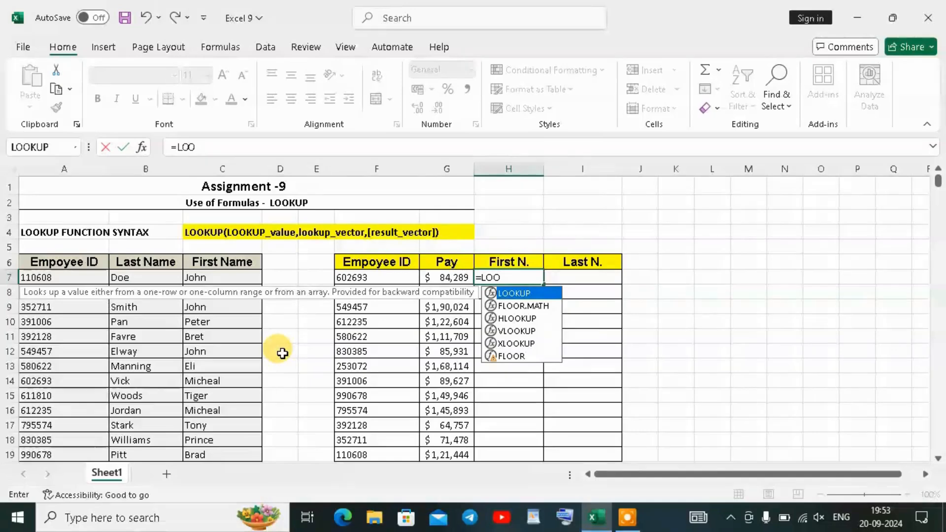
pyautogui.press('Tab')
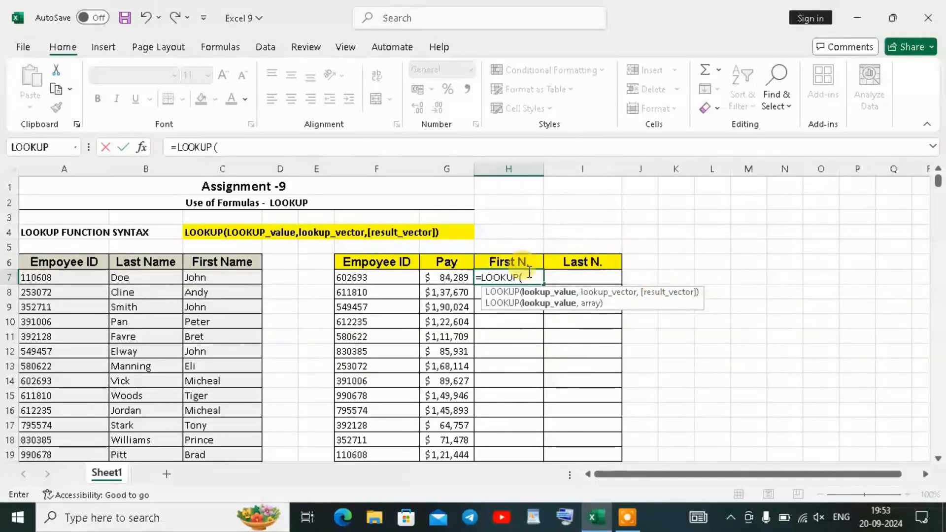
pyautogui.click(382, 279)
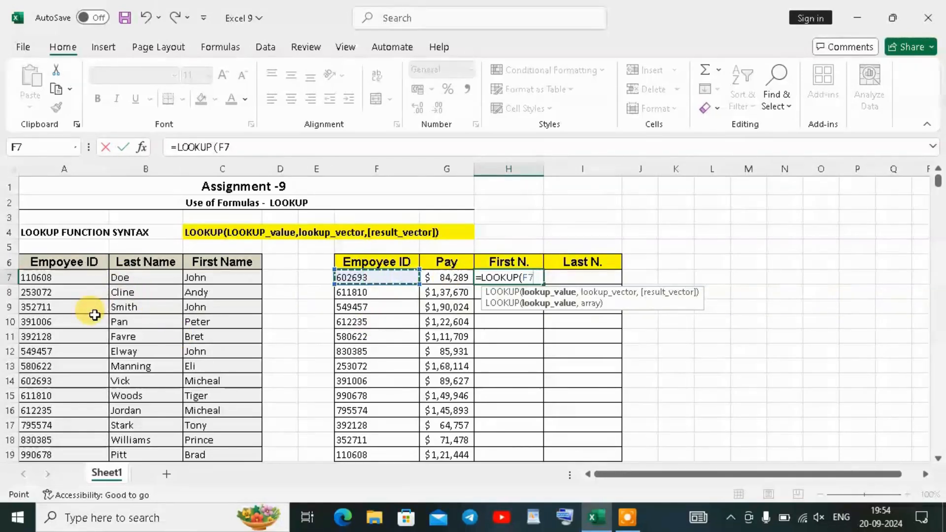
pyautogui.write(',')
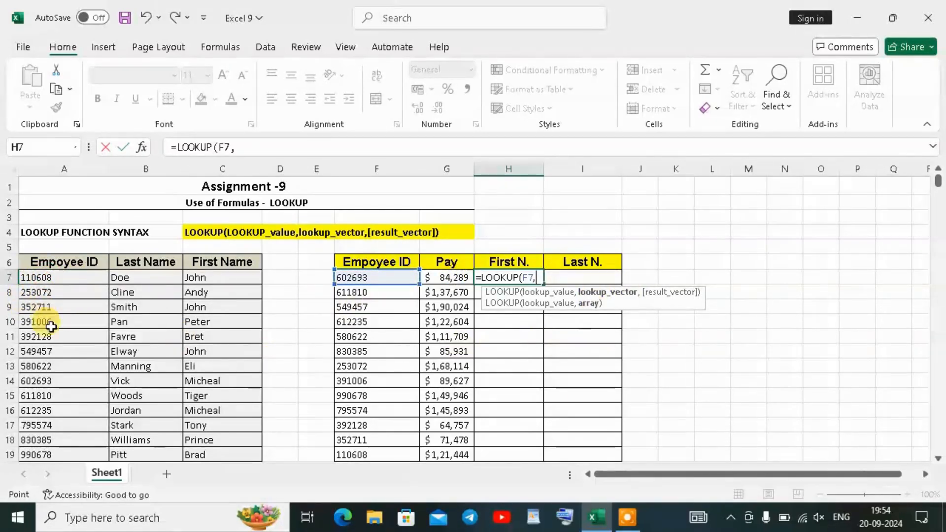
pyautogui.moveTo(53, 394); pyautogui.dragTo(54, 454)
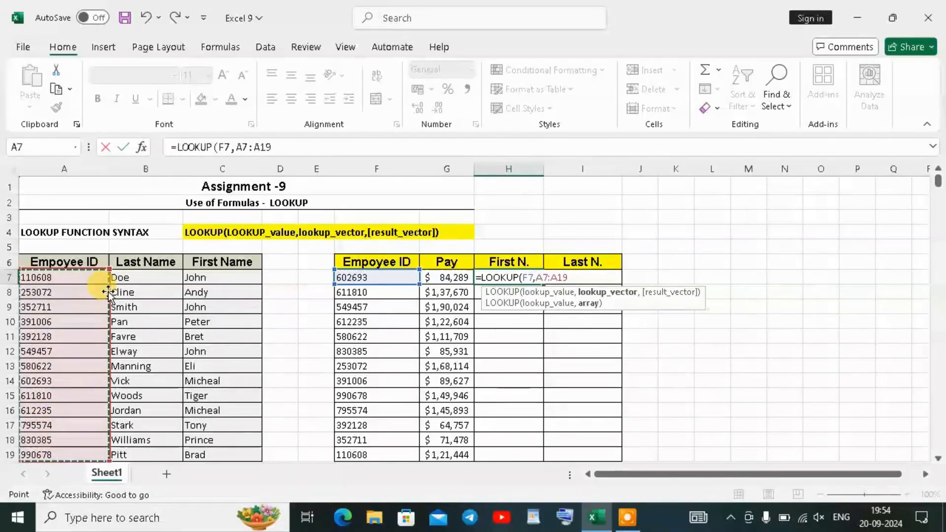
pyautogui.write(',')
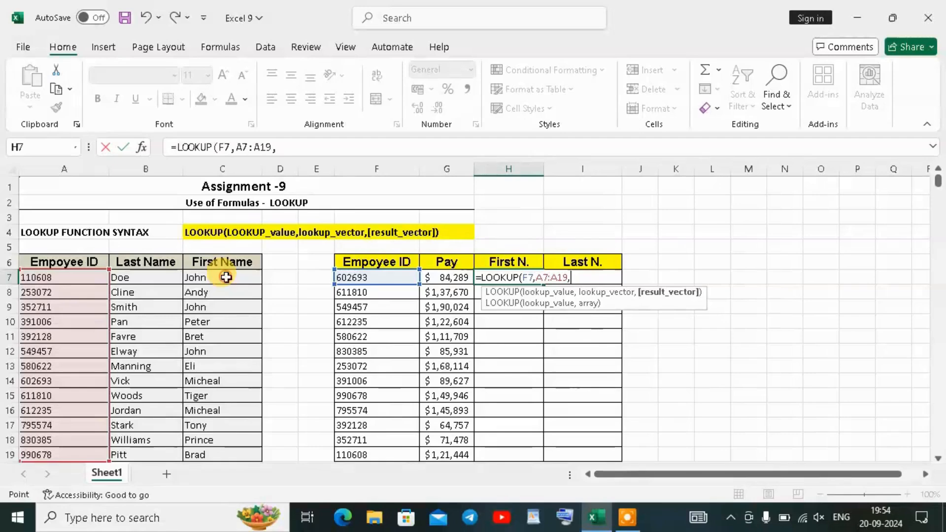
pyautogui.moveTo(223, 276); pyautogui.dragTo(224, 450)
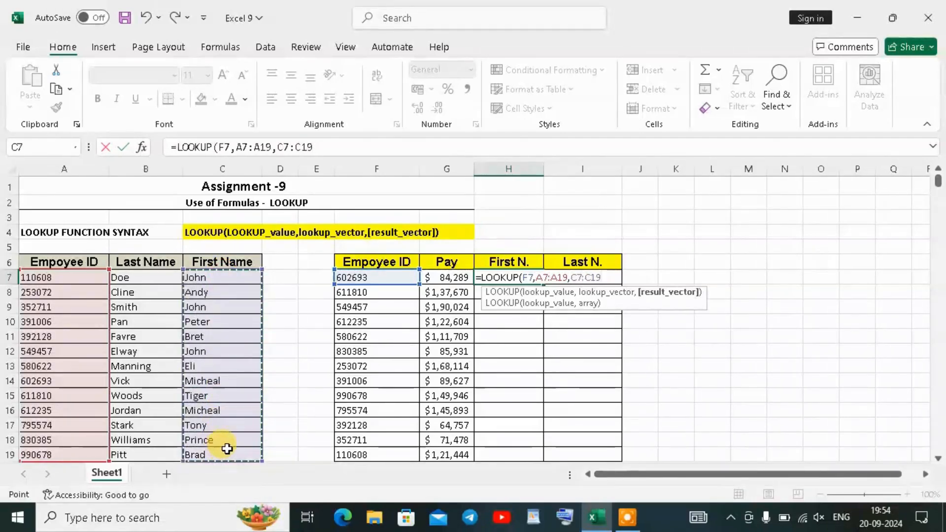
pyautogui.write(')')
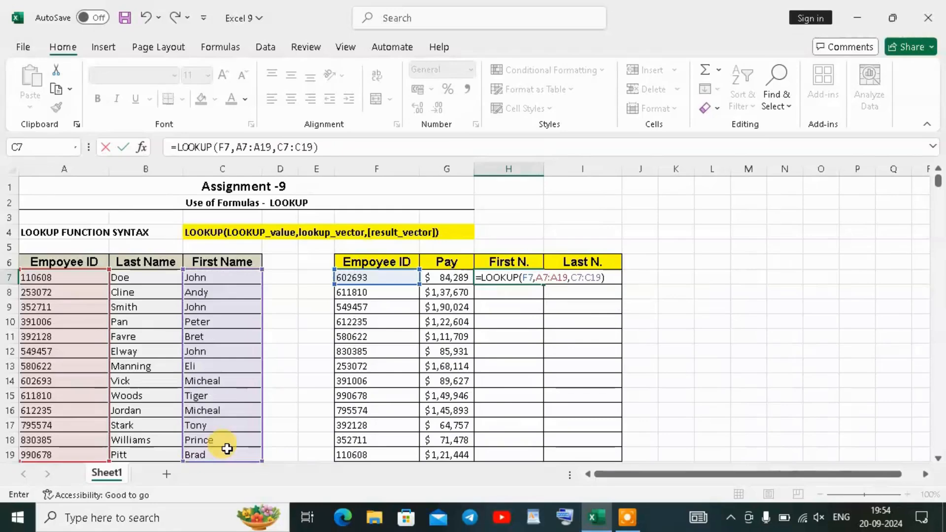
pyautogui.press('Return')
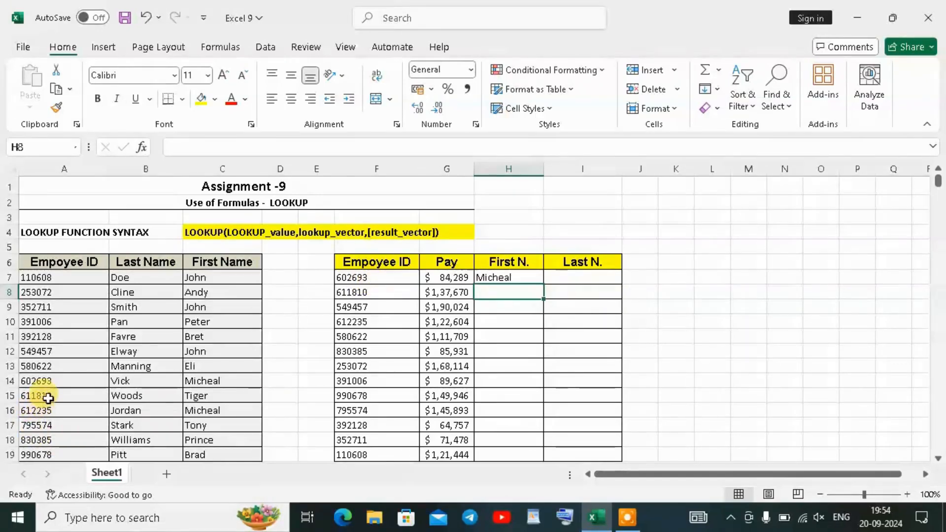
# - Fill the LOOKUP formula from H7 down through H19 in the First N. column
pyautogui.click(210, 383)
pyautogui.click(524, 280)
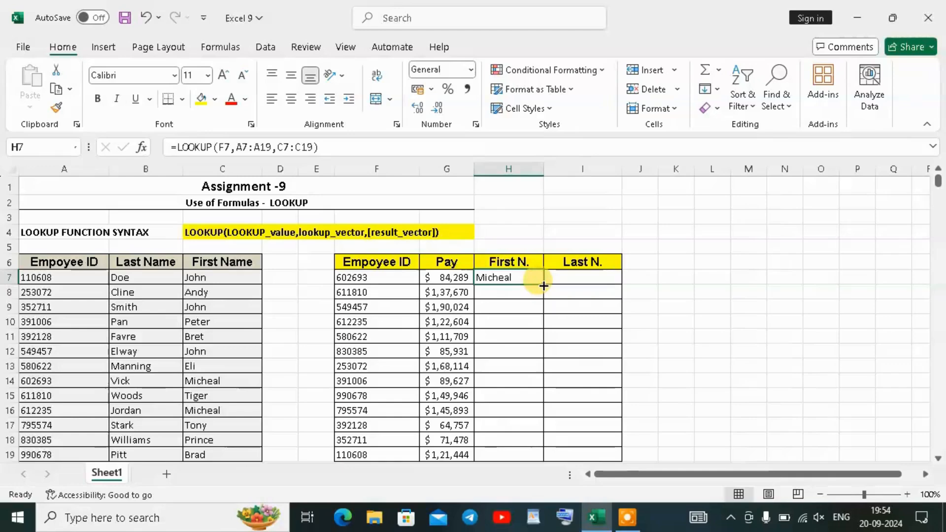
pyautogui.moveTo(543, 286); pyautogui.dragTo(542, 457)
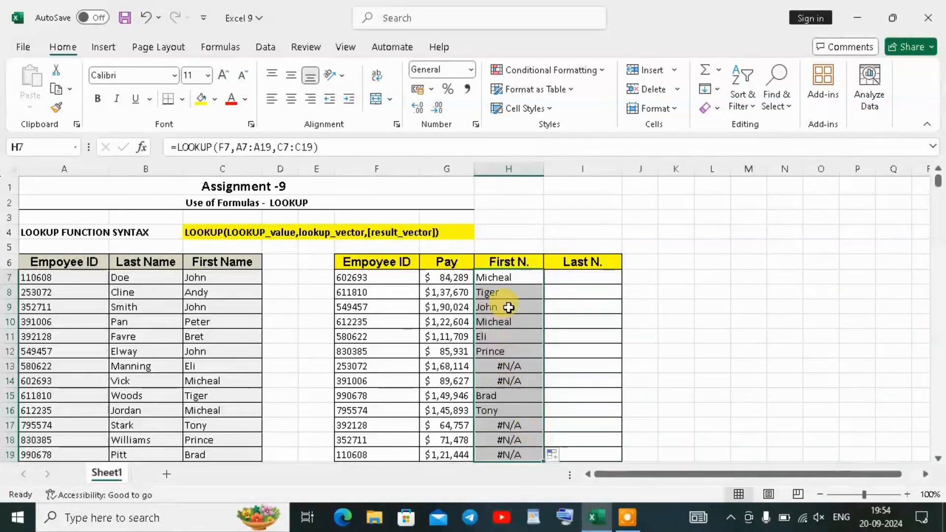
# - Inspect the cell references of the formulas in H7 through H10, and undo both the fill and the H7 formula
pyautogui.scroll(-1, 506, 306)
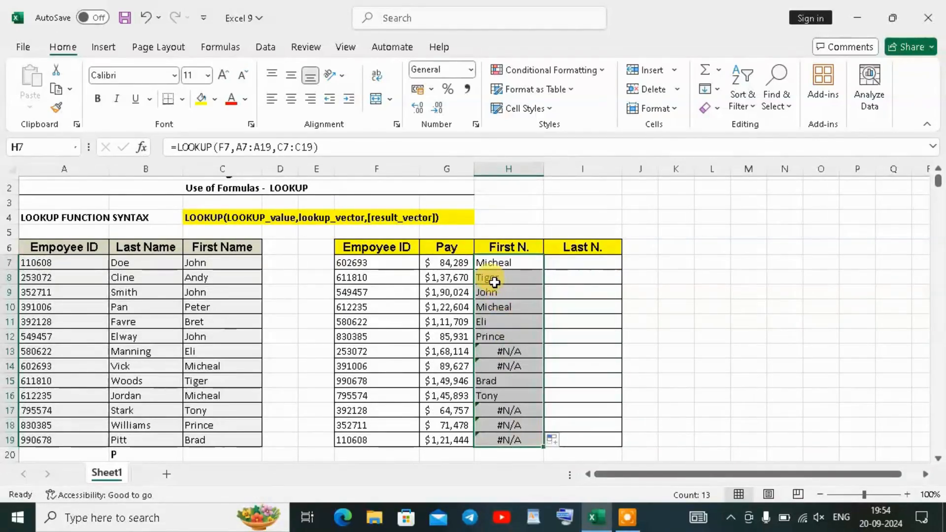
pyautogui.click(501, 265)
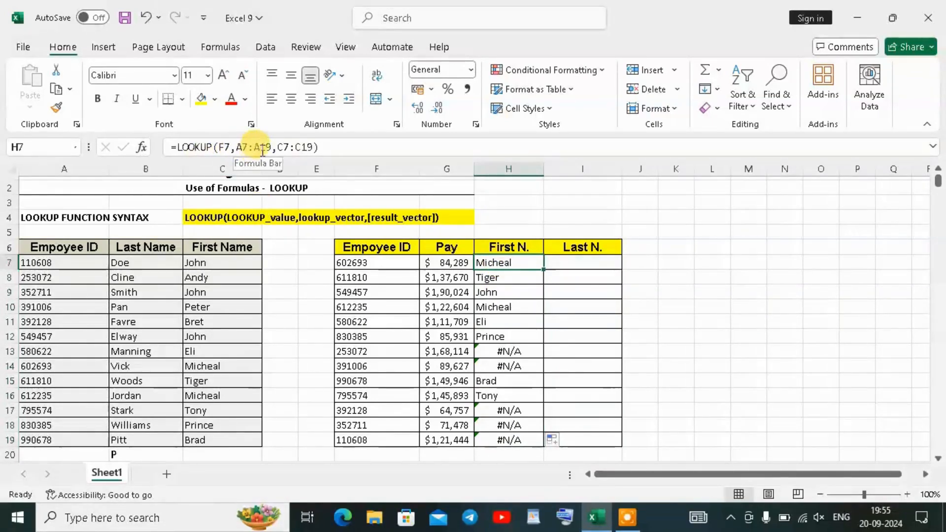
pyautogui.click(490, 277)
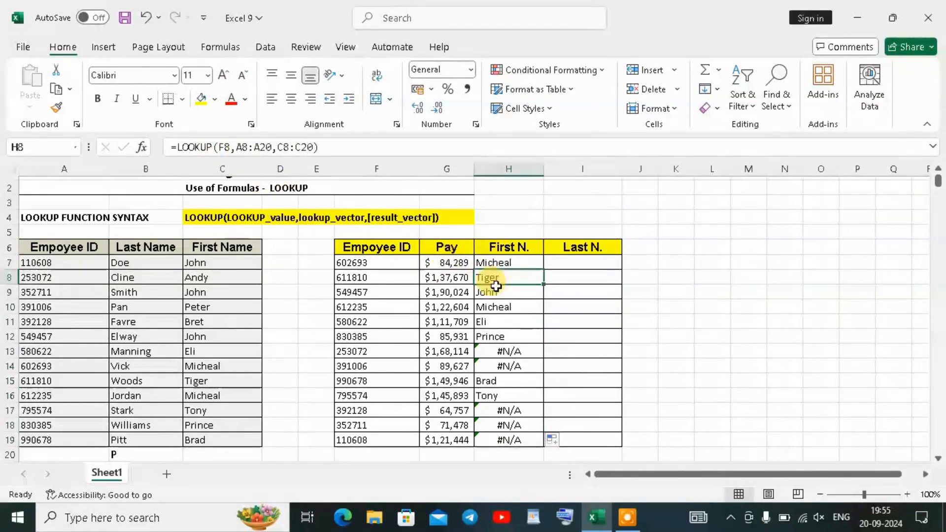
pyautogui.click(496, 291)
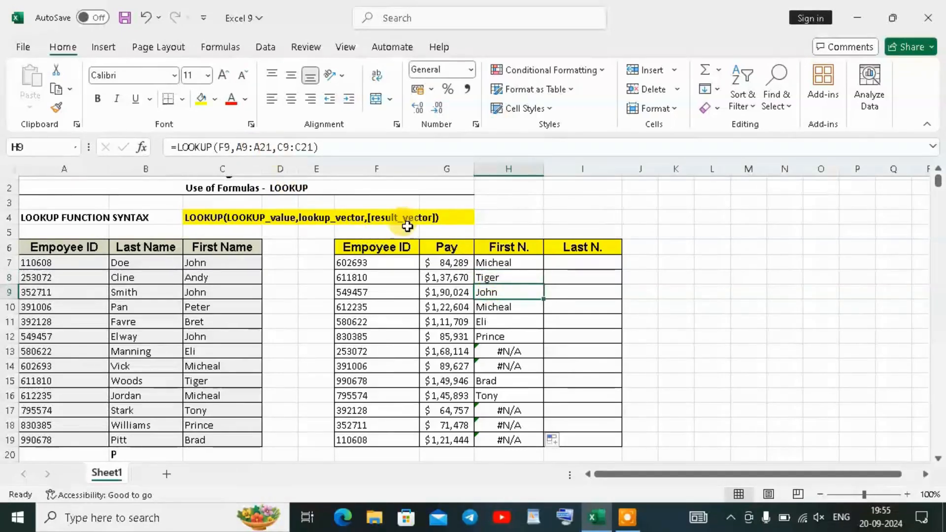
pyautogui.click(490, 308)
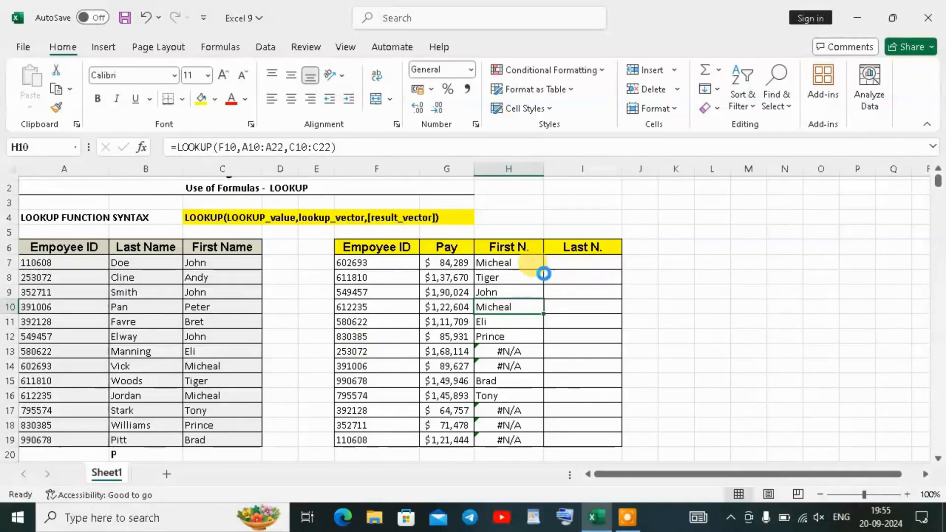
pyautogui.hotkey('ctrl', 'z')
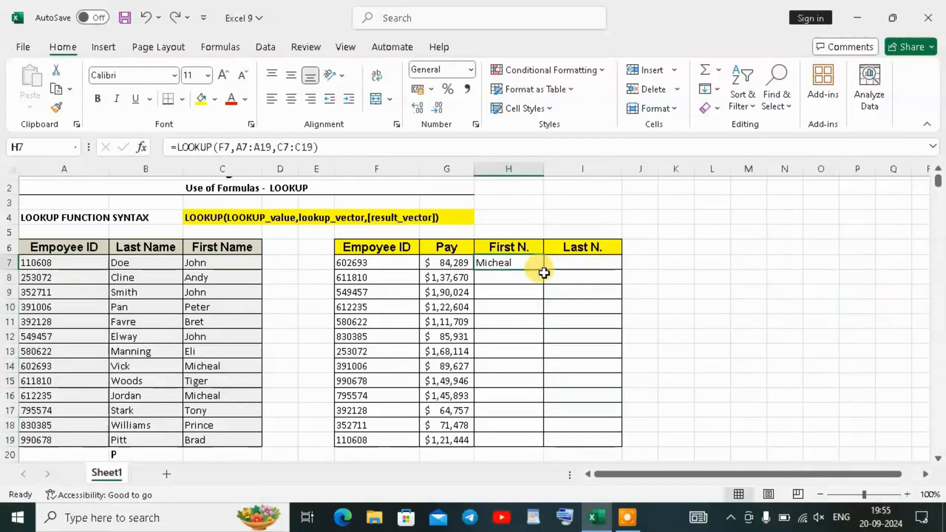
pyautogui.hotkey('ctrl', 'z')
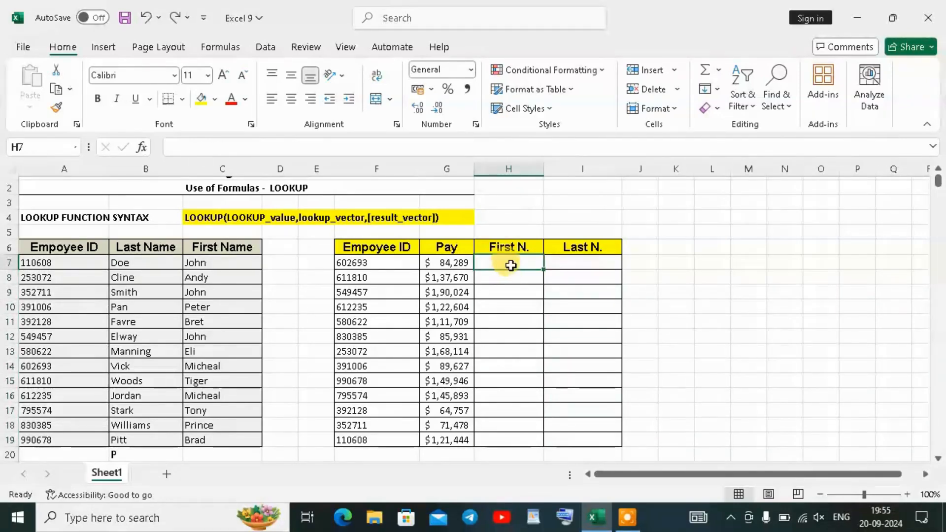
# - Enter =LOOKUP(F7,$A$7:$A$19,$C$7:$C$19) in cell H7 and fill it down through H19 in the First N. column
pyautogui.write('=')
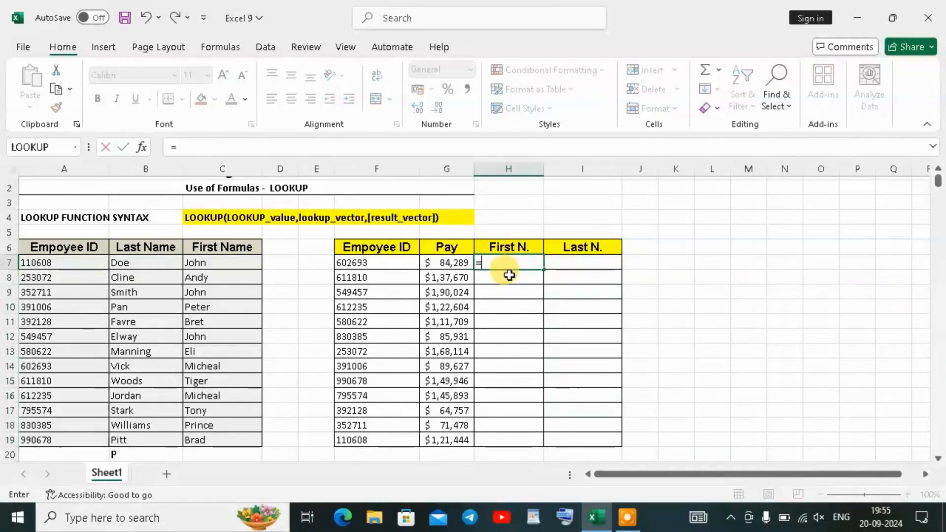
pyautogui.write('LOO')
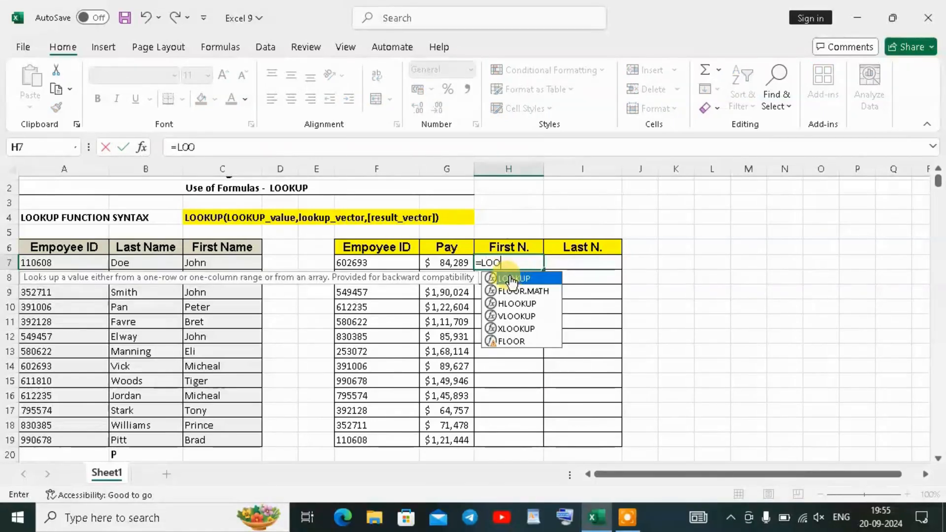
pyautogui.doubleClick(511, 279)
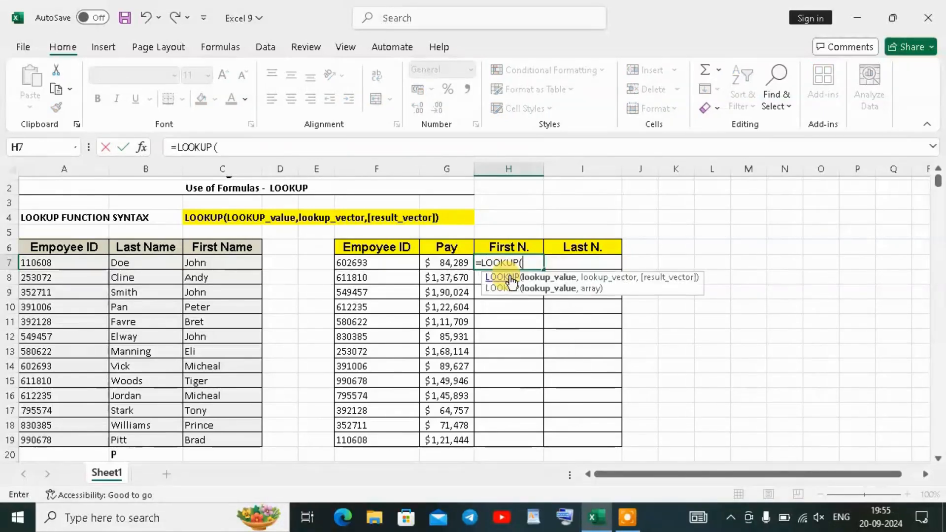
pyautogui.click(384, 262)
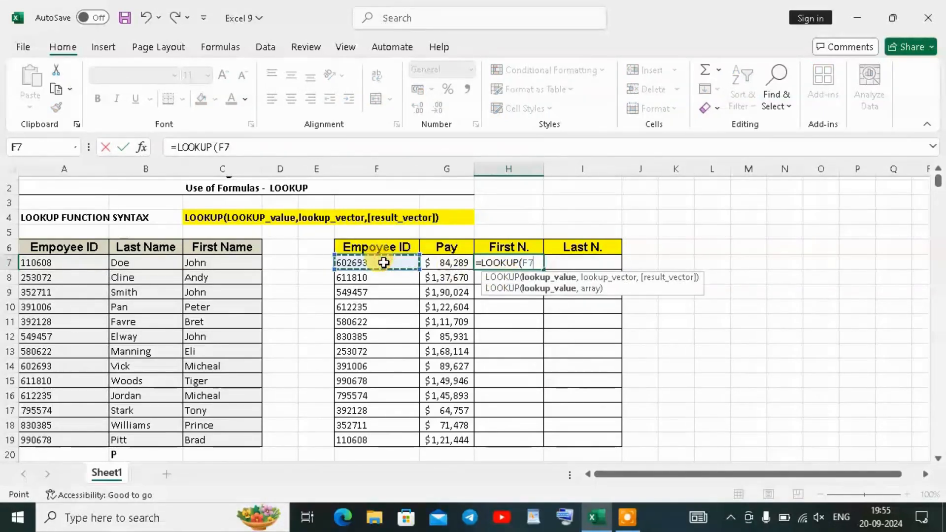
pyautogui.write(',')
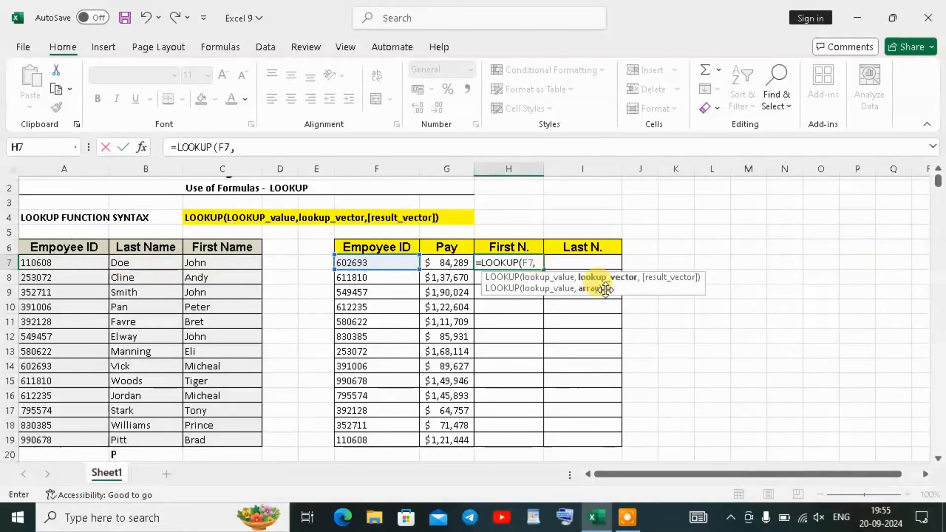
pyautogui.moveTo(49, 264); pyautogui.dragTo(54, 432)
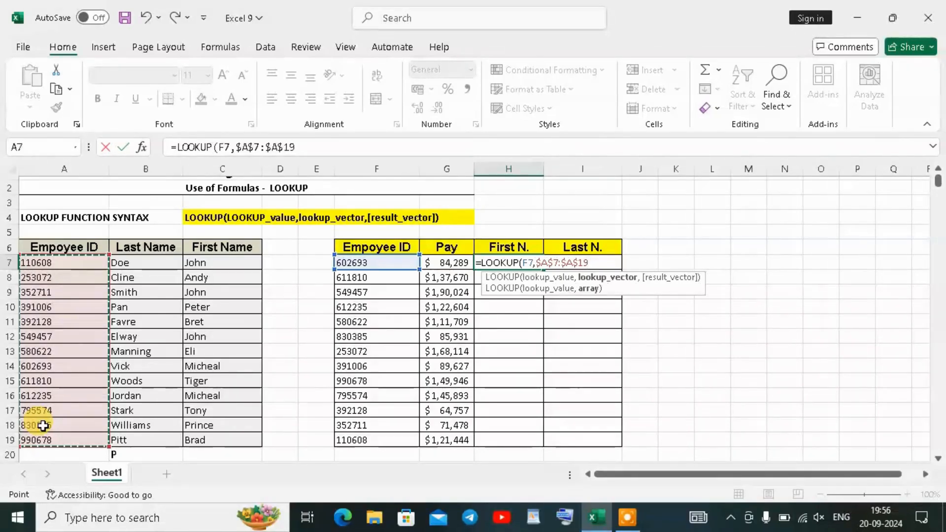
pyautogui.write(',')
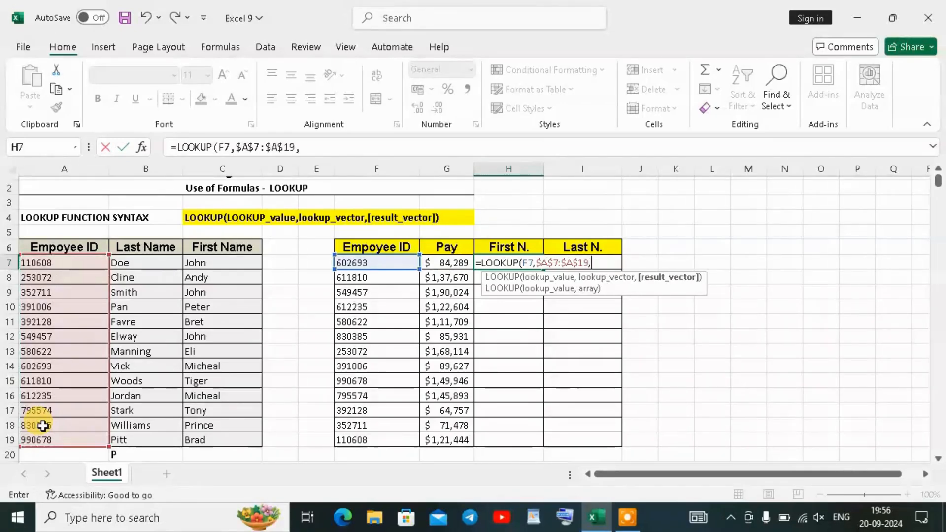
pyautogui.click(204, 263)
pyautogui.moveTo(209, 279); pyautogui.dragTo(204, 434)
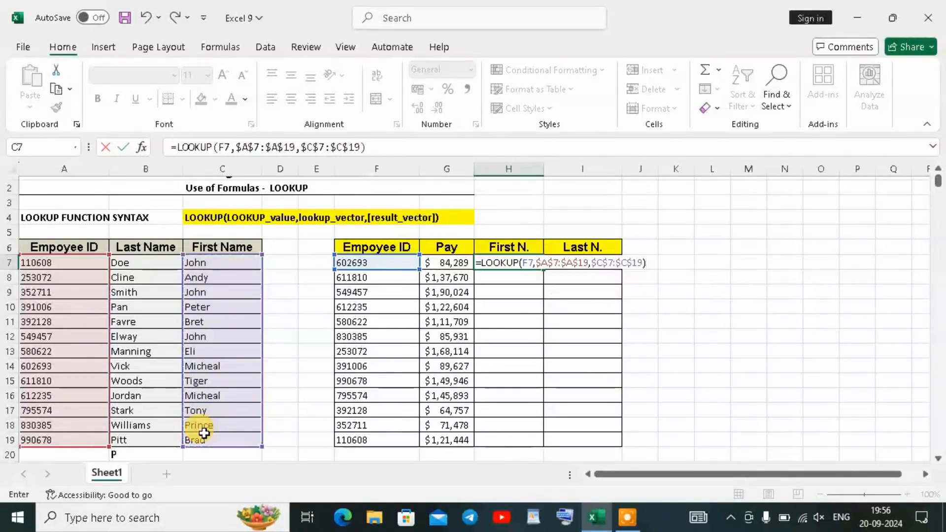
pyautogui.press('Return')
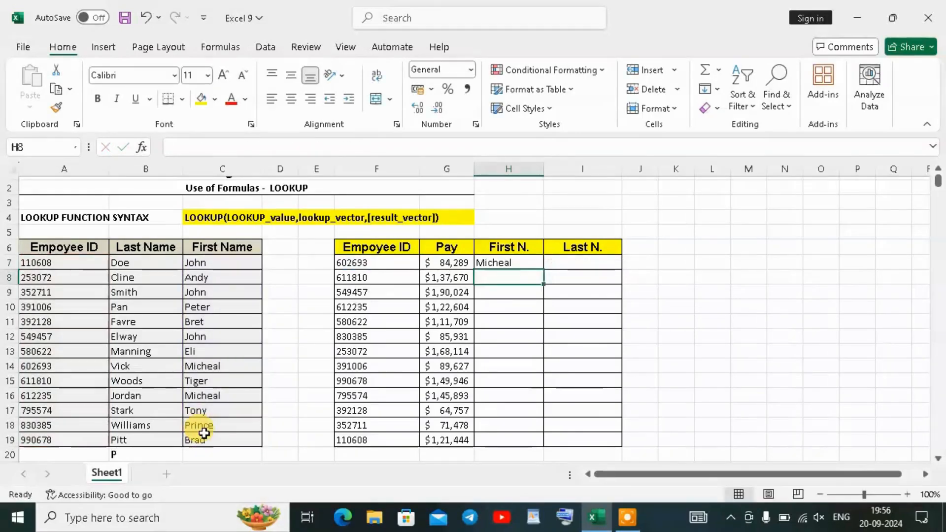
pyautogui.click(532, 261)
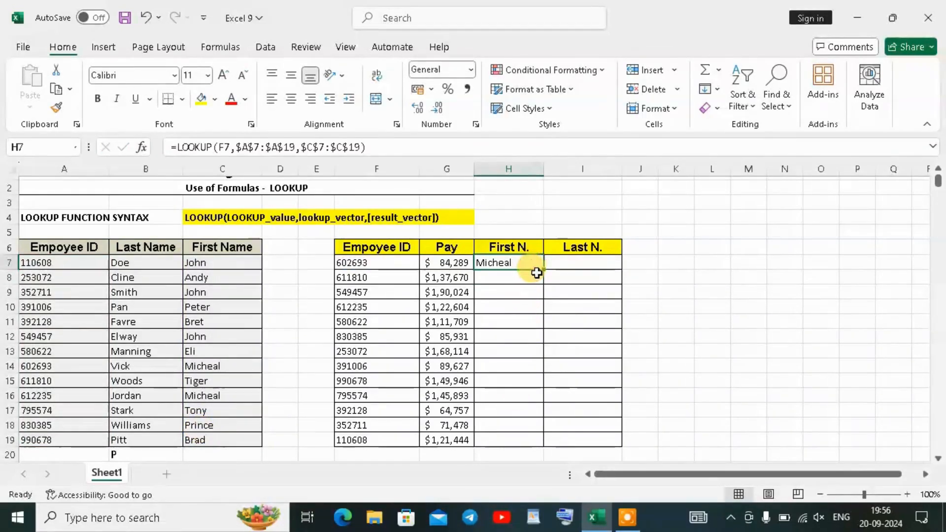
pyautogui.moveTo(544, 269); pyautogui.dragTo(534, 440)
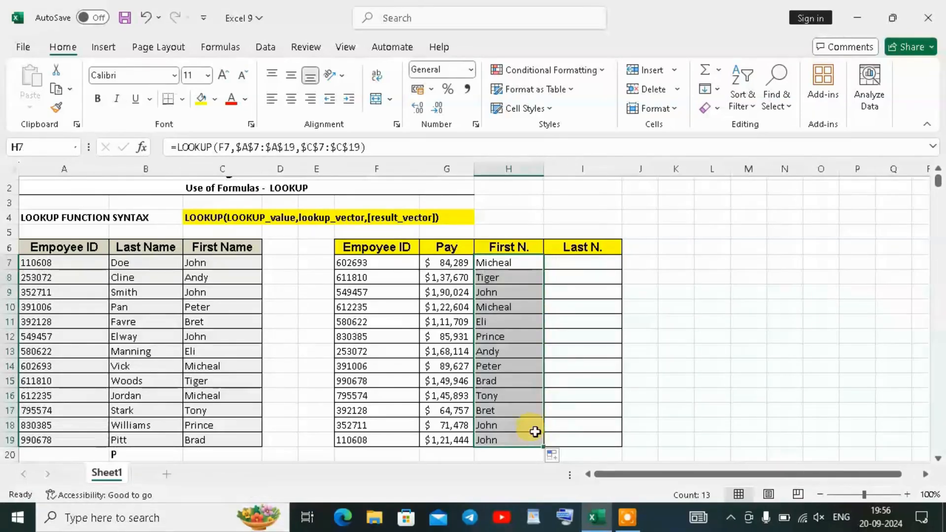
# - Enter =LOOKUP(F7,$A$7:$A$19,$B$7:$B$19) in cell I7 and fill it down through I19 in the Last N. column
pyautogui.click(588, 264)
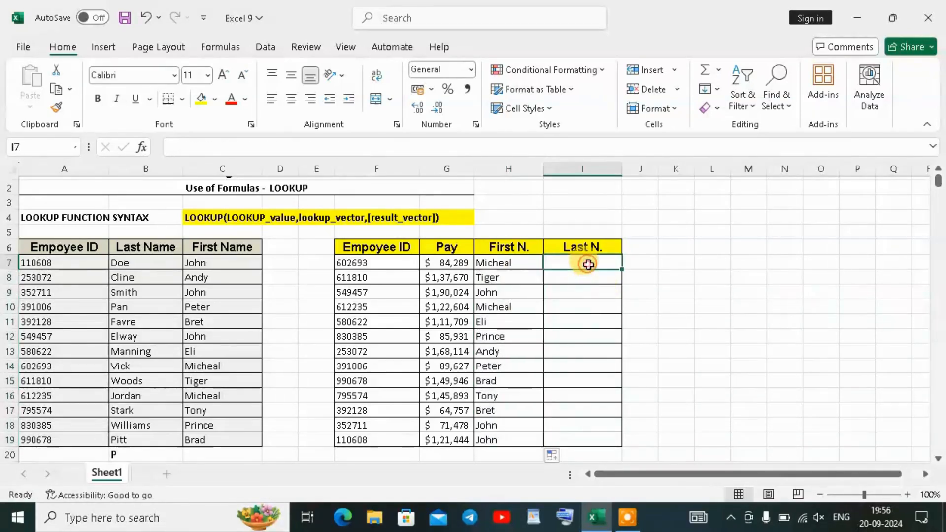
pyautogui.write('VLO')
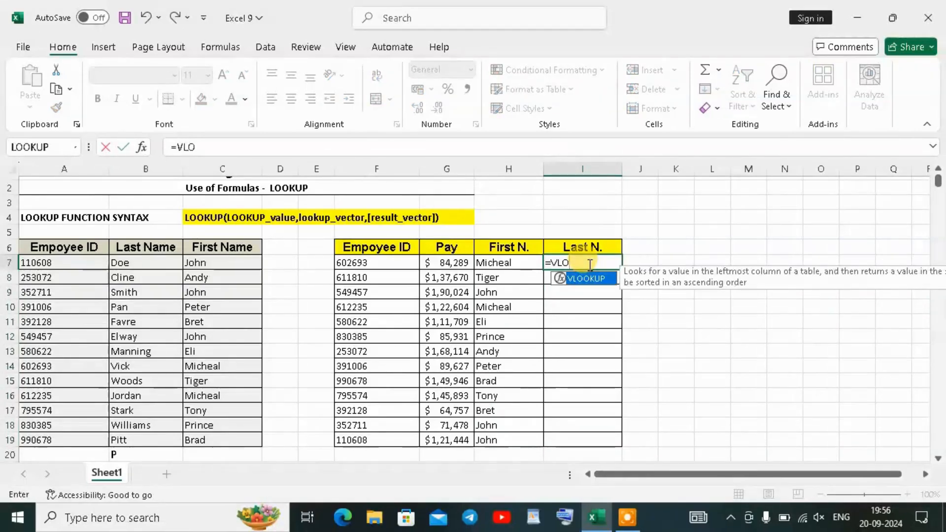
pyautogui.press('BackSpace')
pyautogui.press('BackSpace')
pyautogui.press('BackSpace')
pyautogui.write('LOOKUP(')
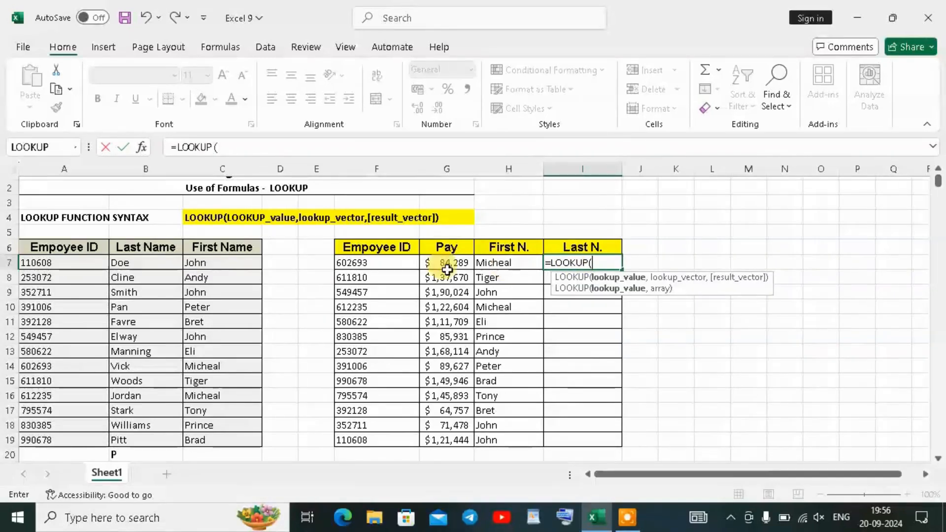
pyautogui.click(381, 260)
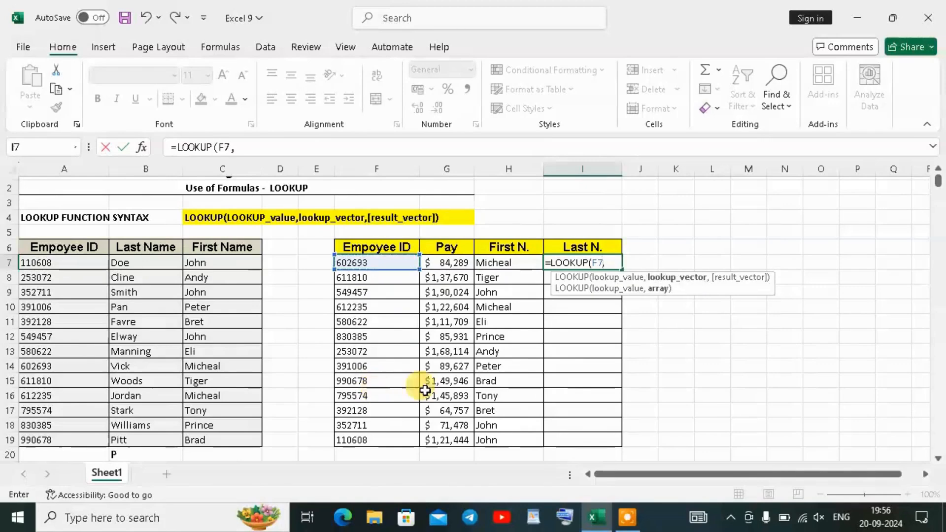
pyautogui.write(',')
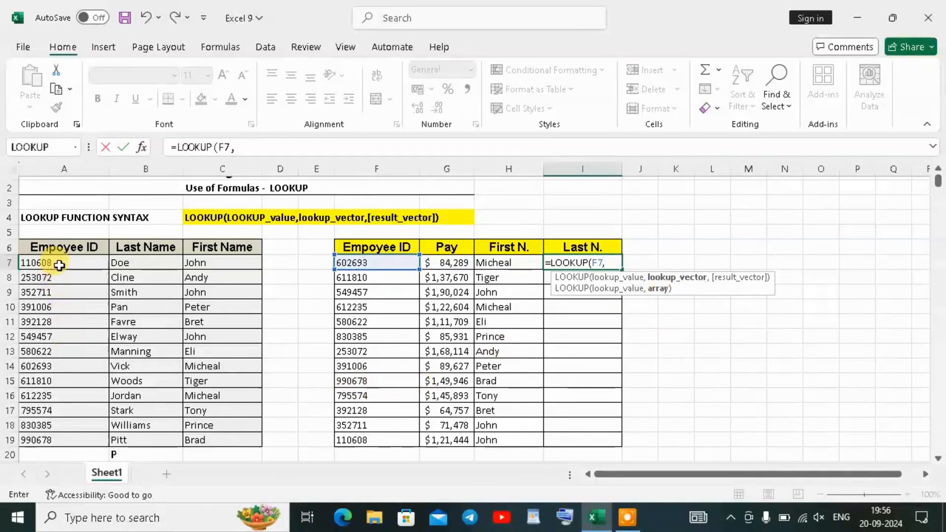
pyautogui.moveTo(59, 263); pyautogui.dragTo(59, 432)
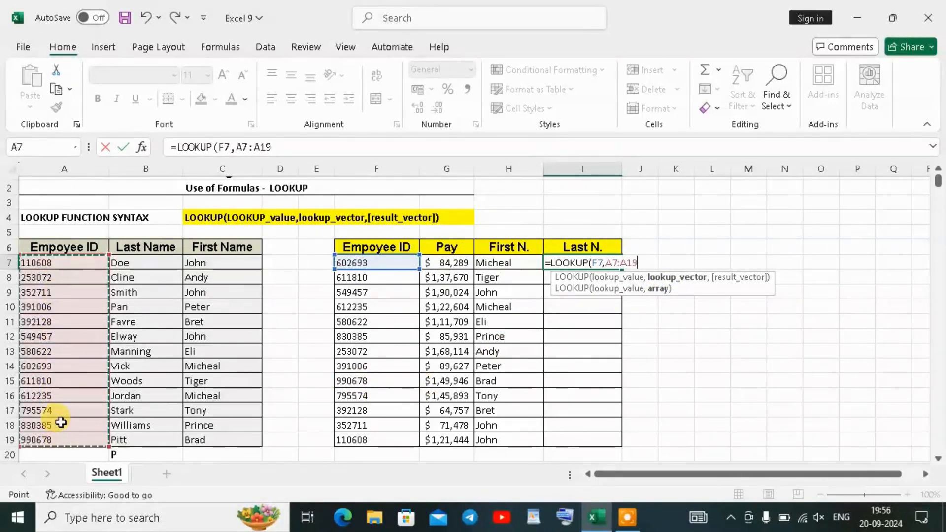
pyautogui.press('F4')
pyautogui.write(',')
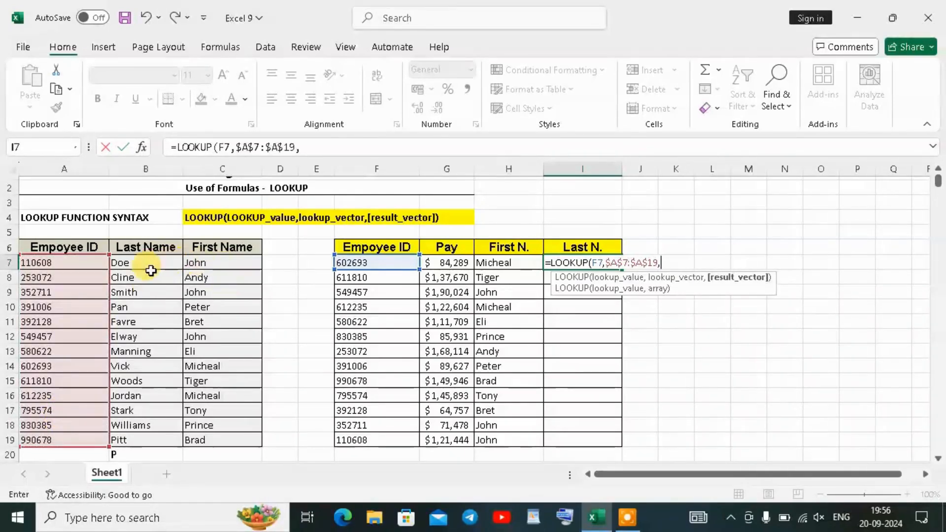
pyautogui.moveTo(155, 259); pyautogui.dragTo(149, 437)
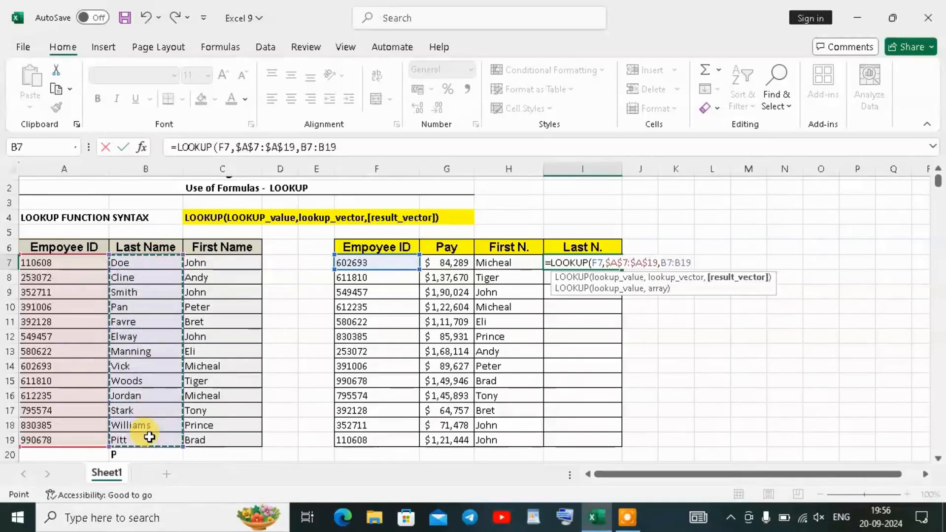
pyautogui.press('F4')
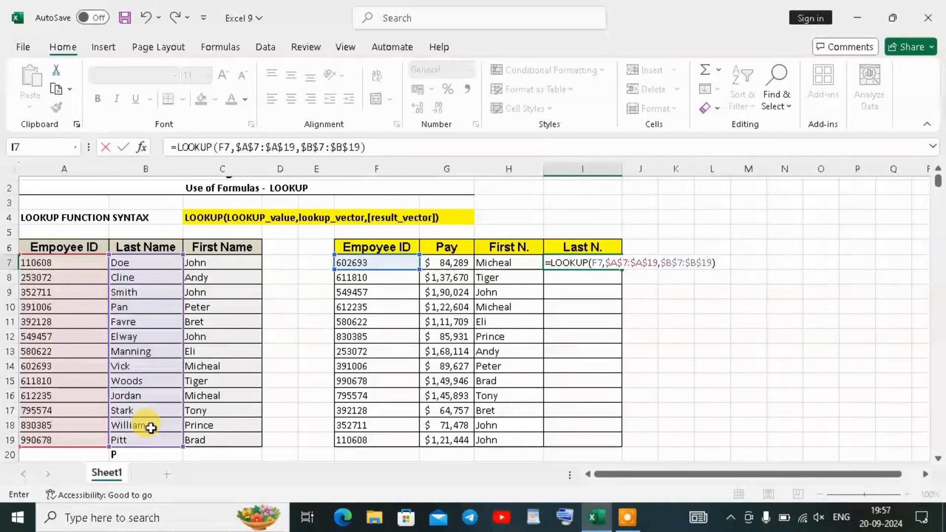
pyautogui.press('Return')
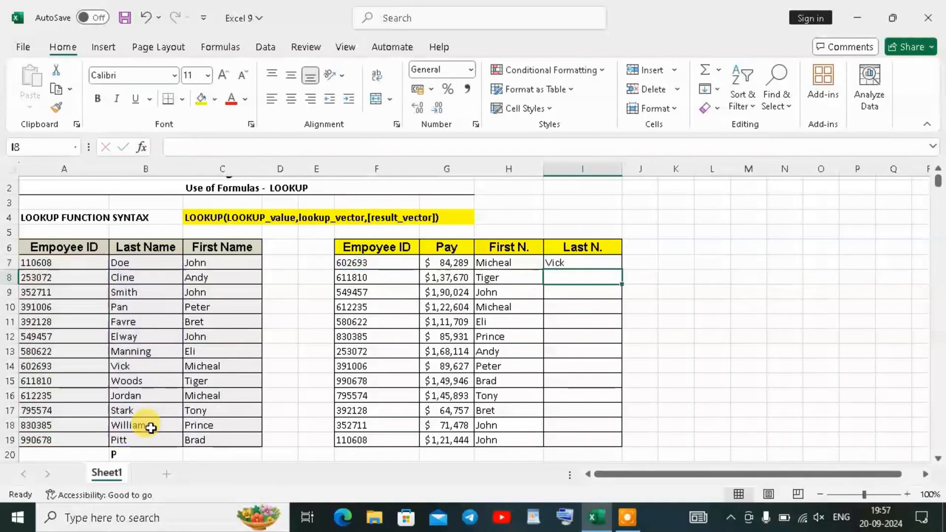
pyautogui.click(573, 264)
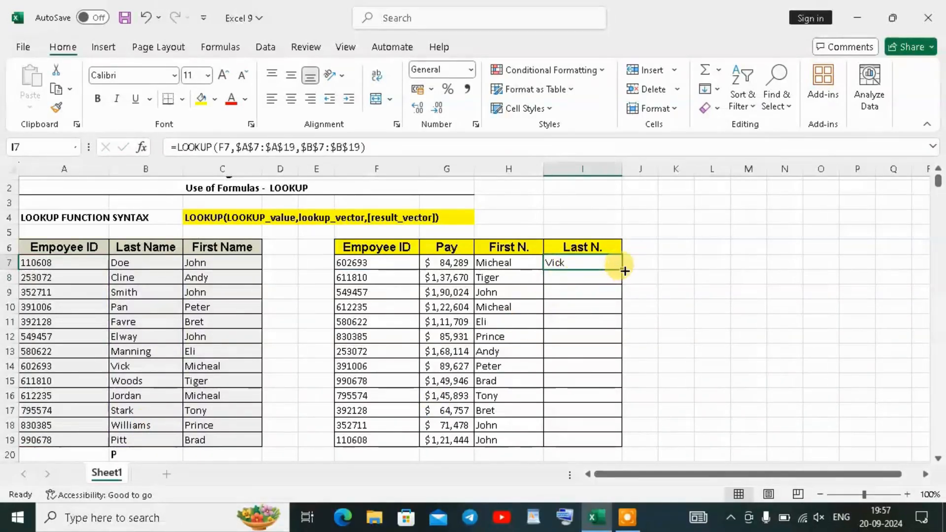
pyautogui.moveTo(624, 270); pyautogui.dragTo(611, 440)
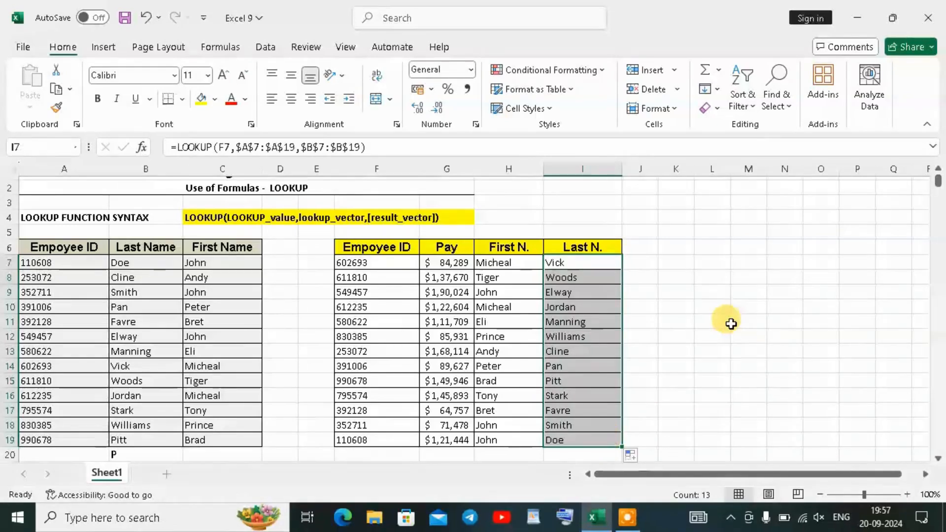